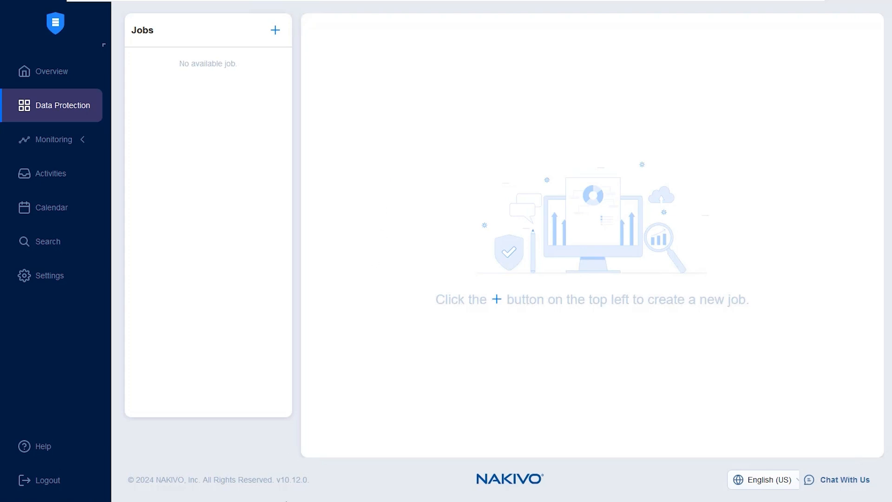
Review the O365 item's contents and the AWS account's bucket details in the inventory settings
click(69, 282)
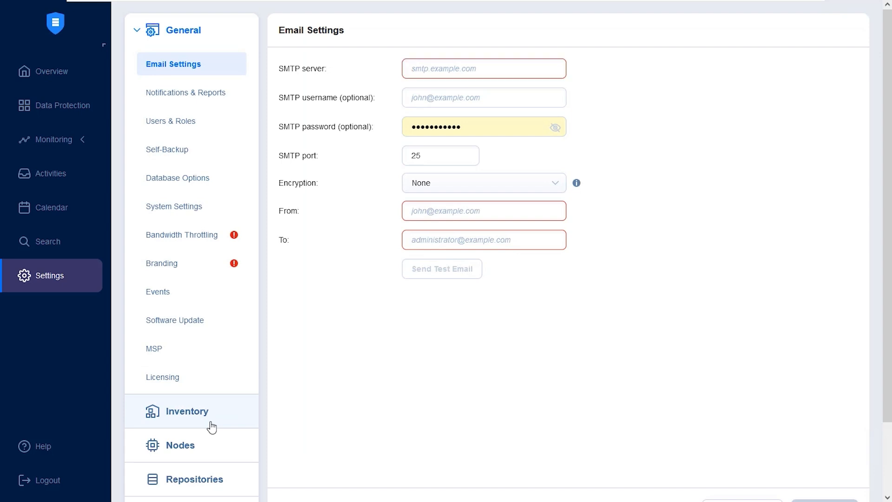
click(211, 425)
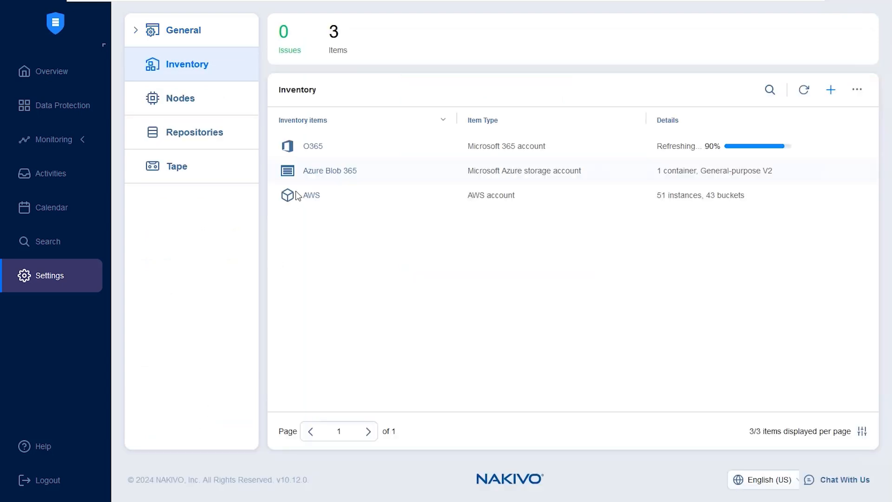
click(313, 147)
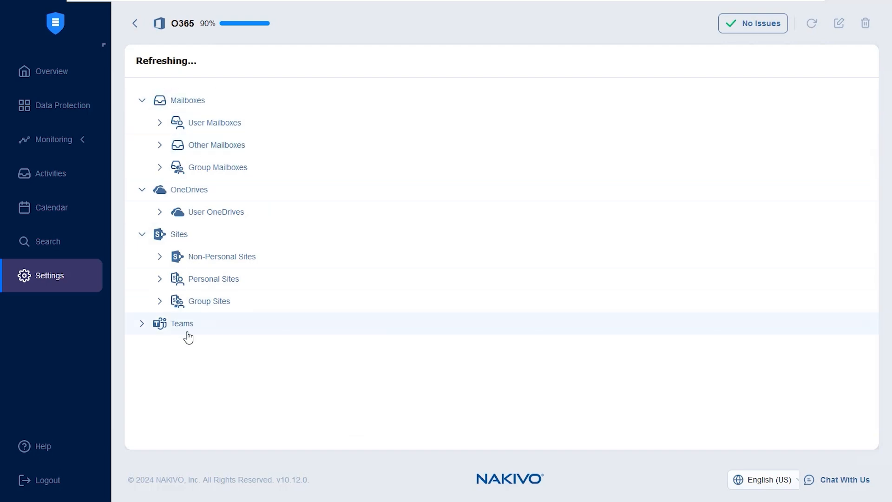
click(135, 23)
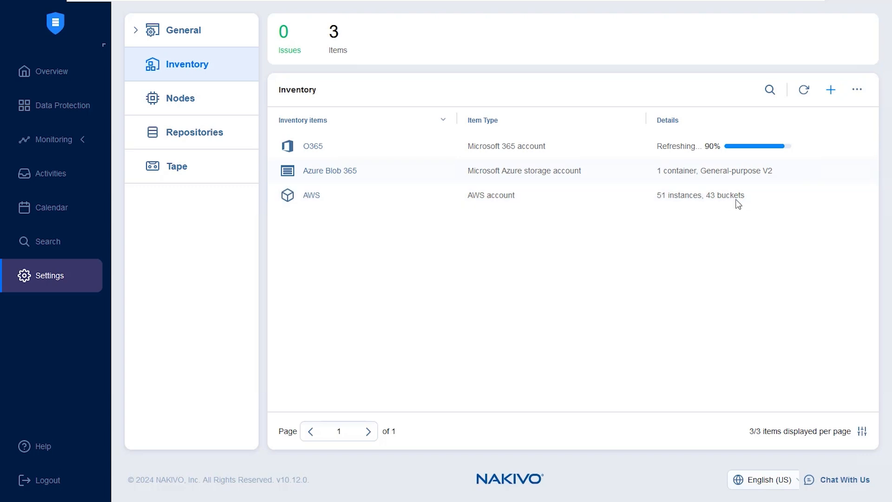
drag(746, 196, 702, 195)
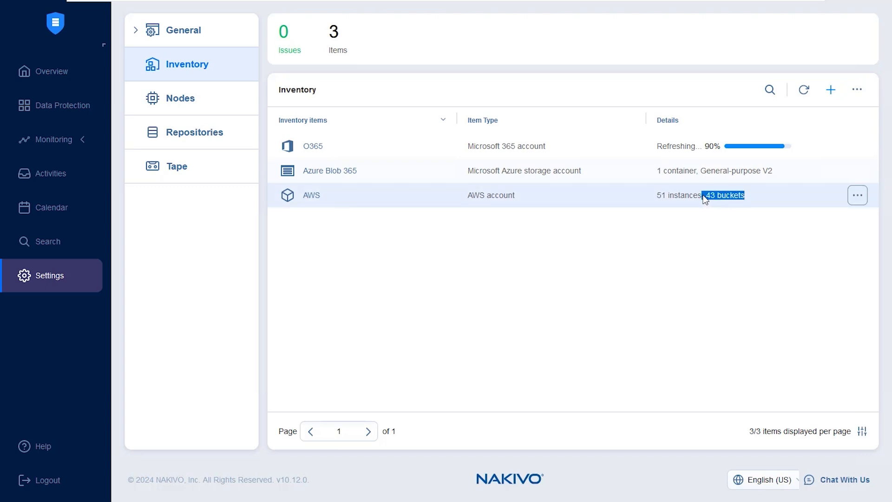
click(698, 263)
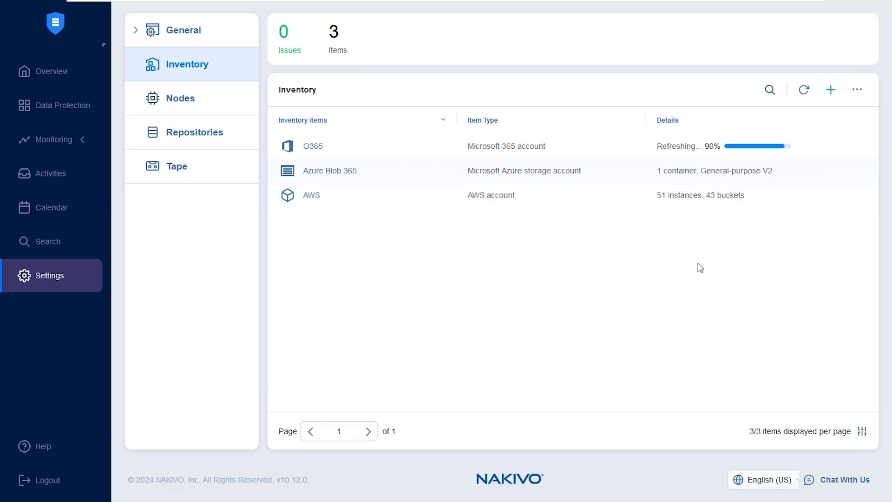
Start a new backup repository of type Cloud & S3-Compatible Storage with Amazon S3 as the vendor
click(214, 132)
click(854, 90)
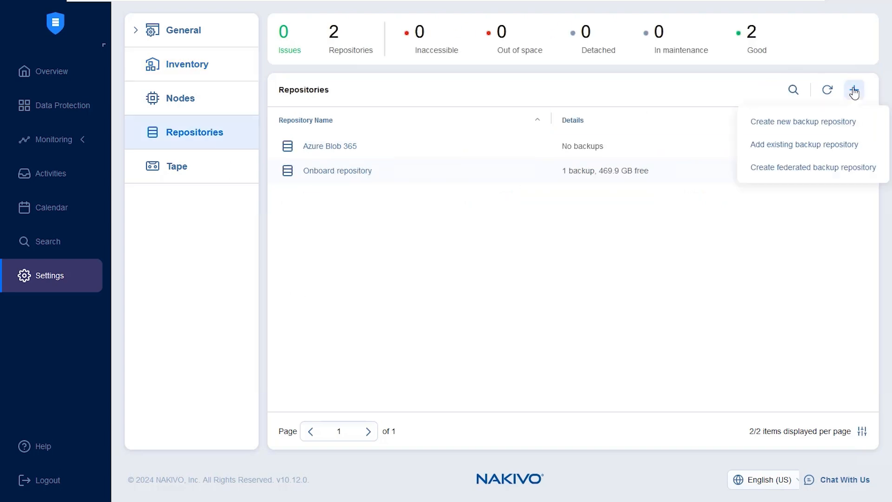
click(829, 121)
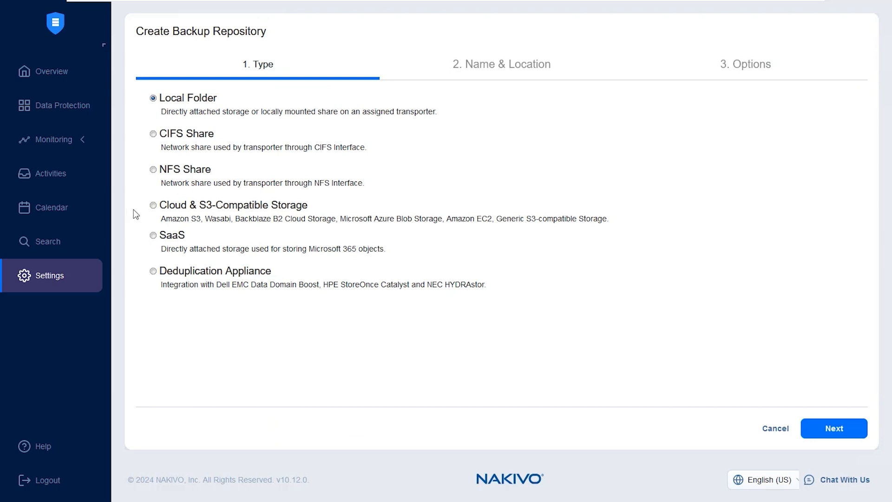
click(154, 209)
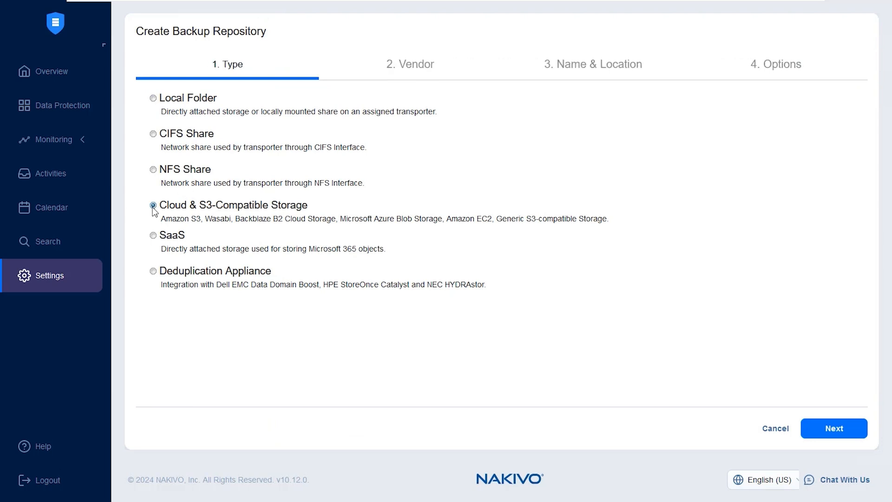
click(840, 439)
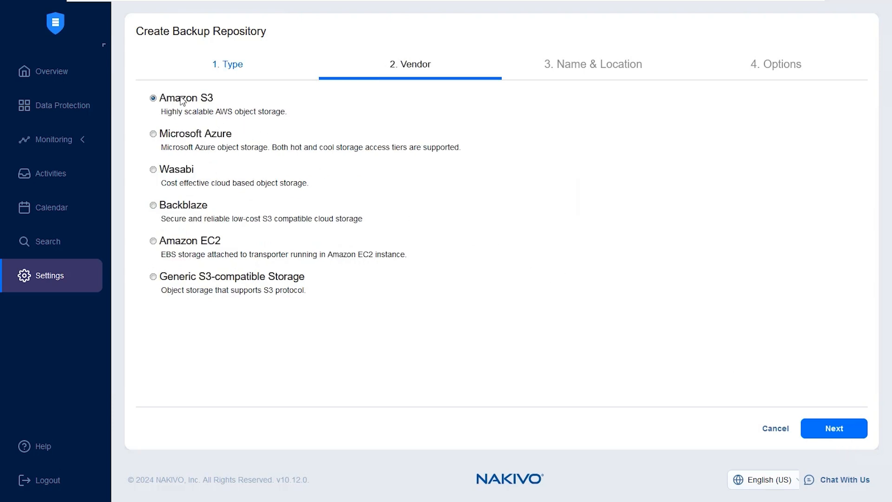
click(826, 433)
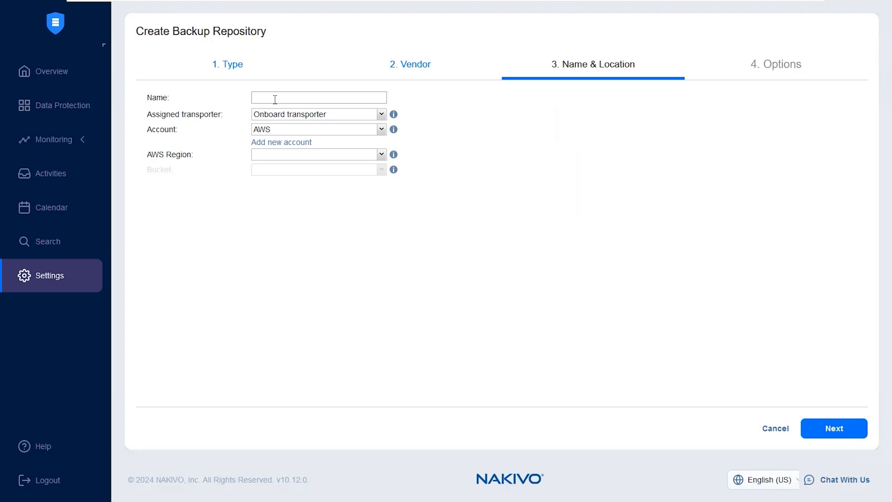
Name the repository 365 AWS S3 and use the AWS account for it
text(365 AWS S3)
click(281, 132)
click(286, 195)
Set the AWS region to US East (N. Virginia) and the bucket to 365toblob, and create the repository with default options
click(300, 154)
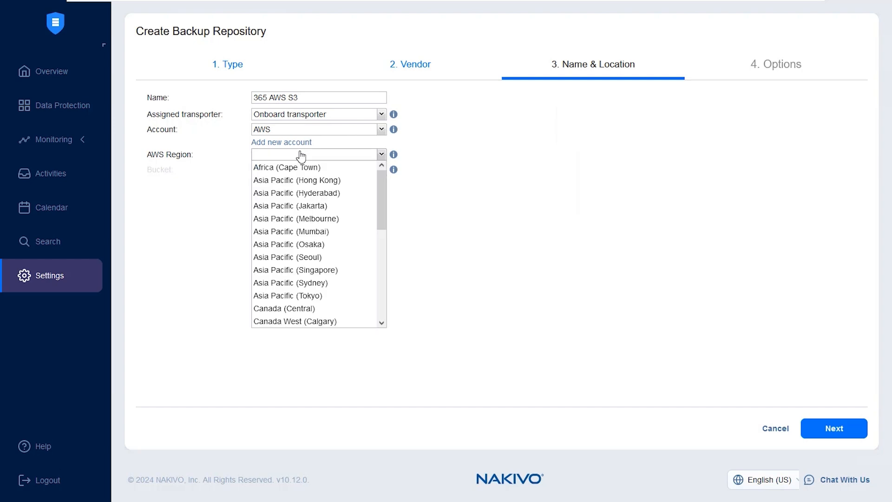
scroll(309, 256, down, 5)
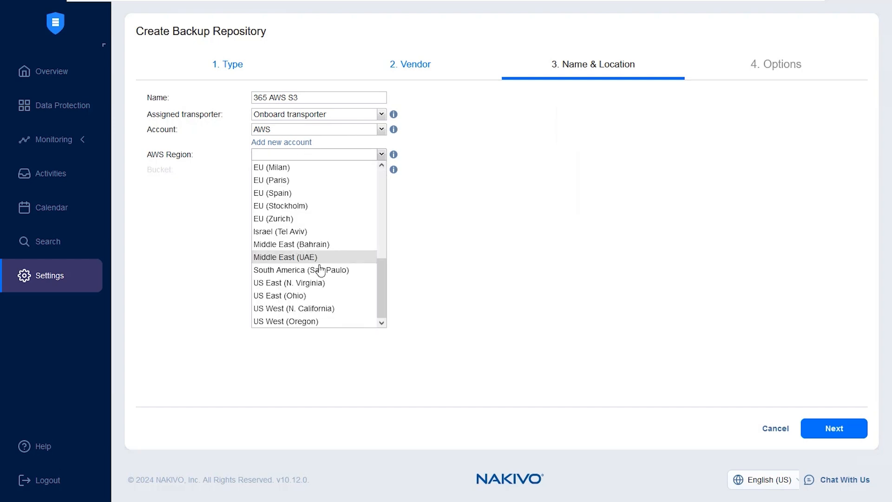
click(332, 284)
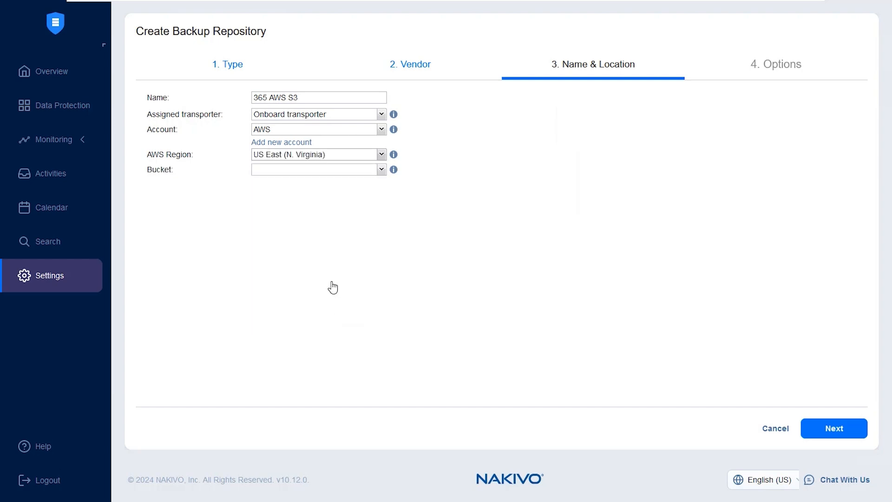
click(323, 170)
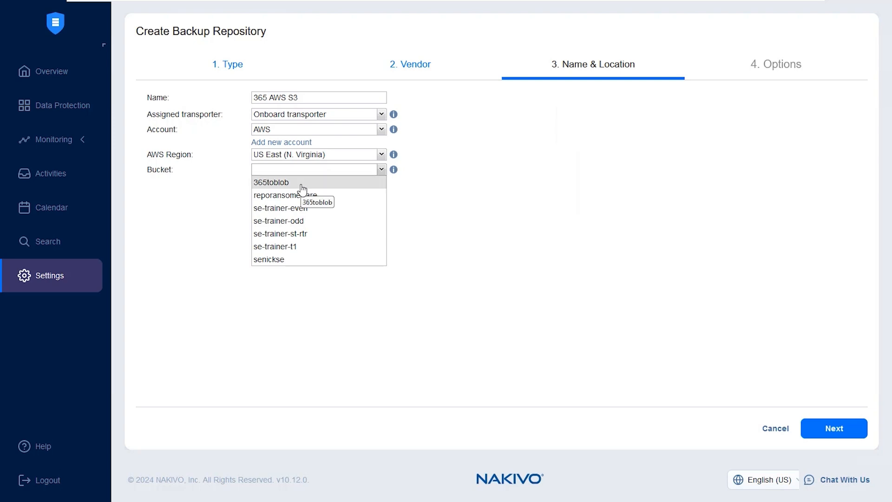
click(303, 185)
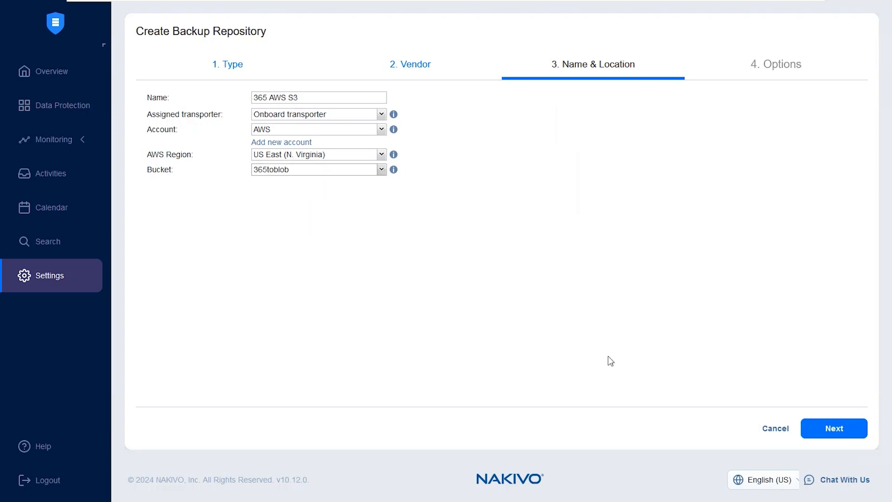
click(831, 432)
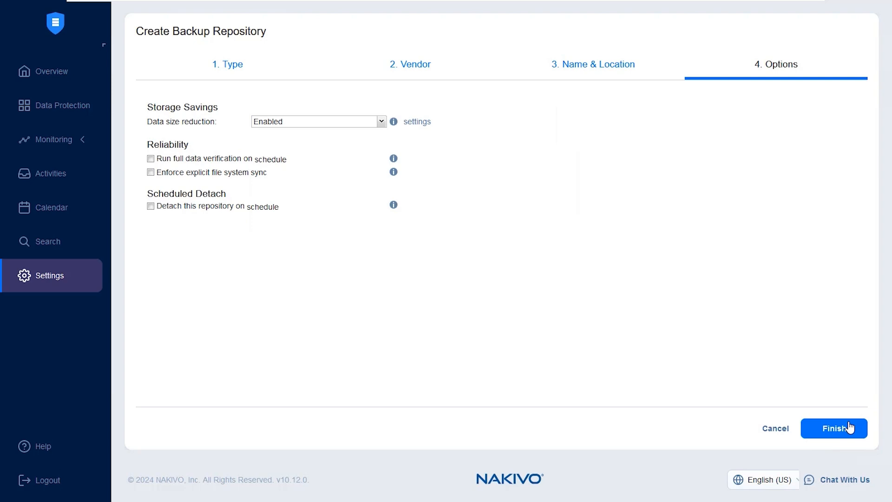
click(850, 427)
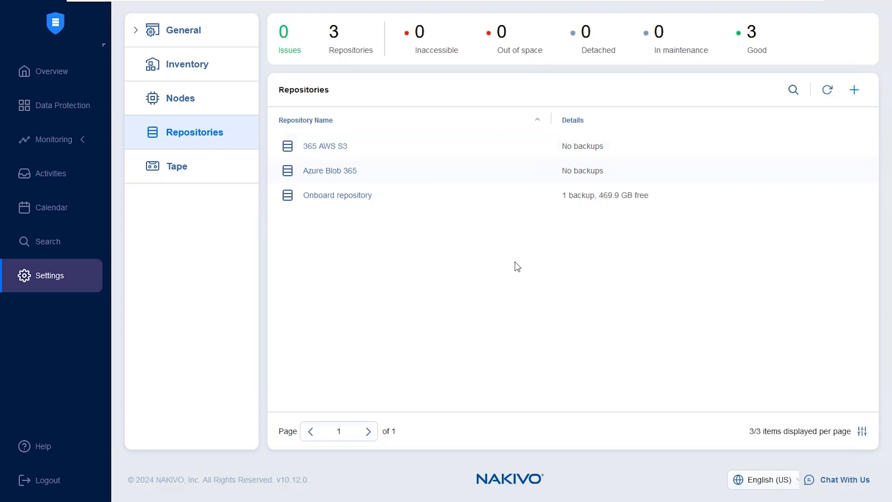
Start a new Microsoft 365 backup job with the user mailbox listed directly above Automation04 as its source
click(55, 111)
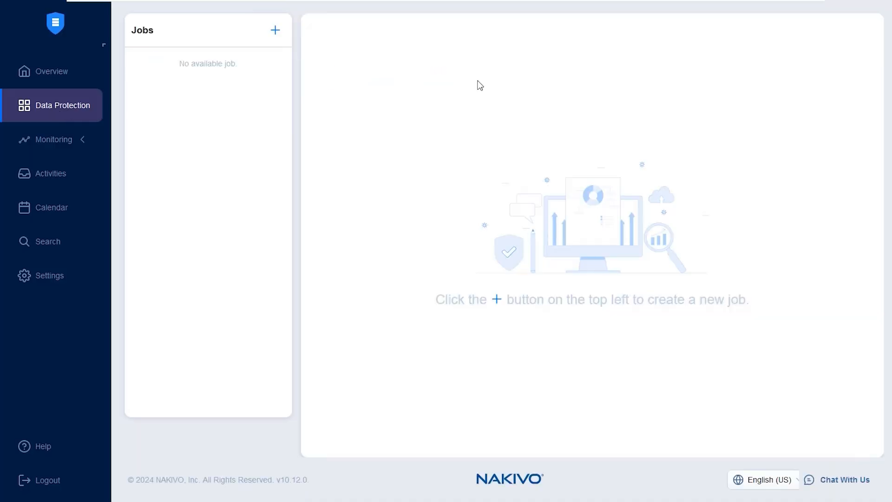
click(276, 30)
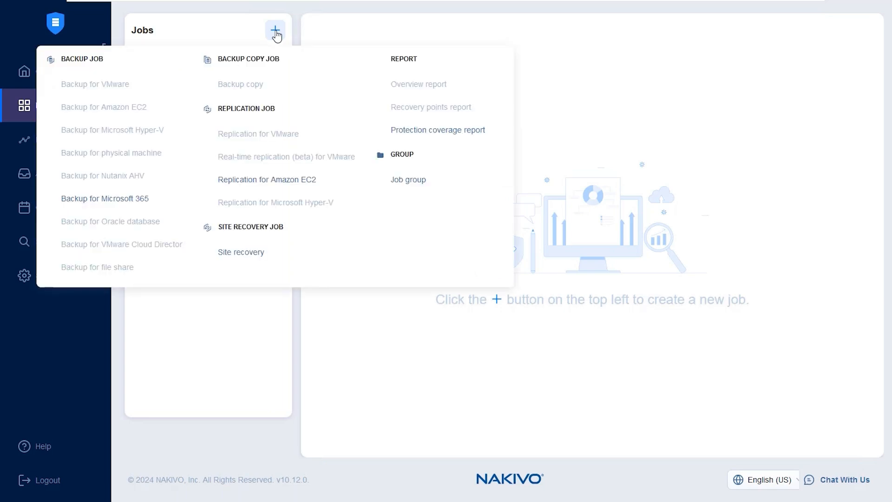
click(121, 200)
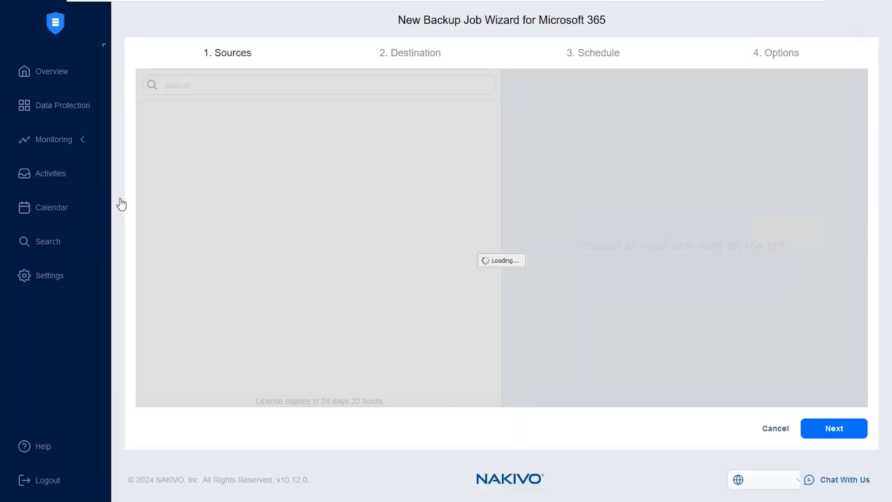
click(172, 141)
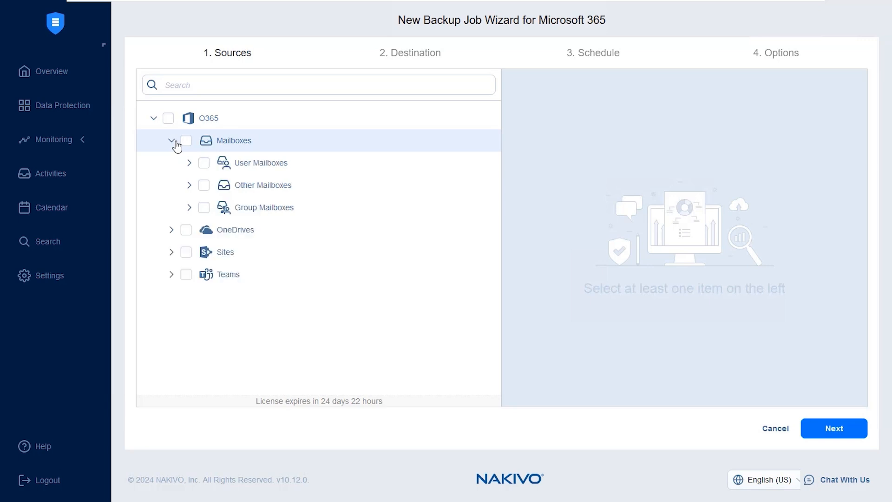
click(190, 164)
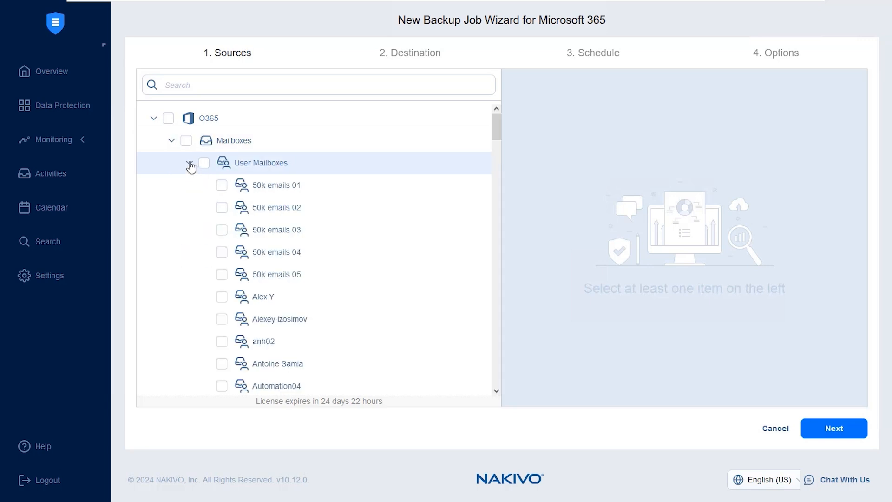
click(222, 365)
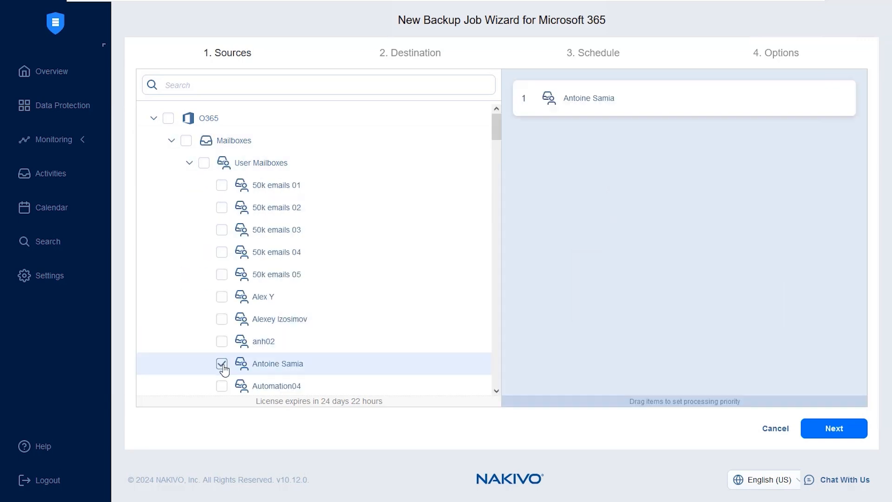
click(834, 428)
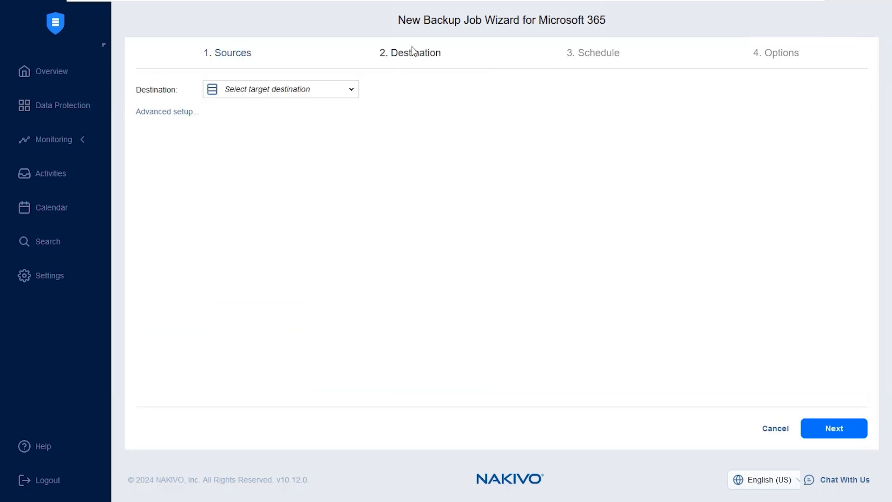
Set the backup job's destination to the 365 AWS S3 repository and continue to the schedule settings
click(320, 91)
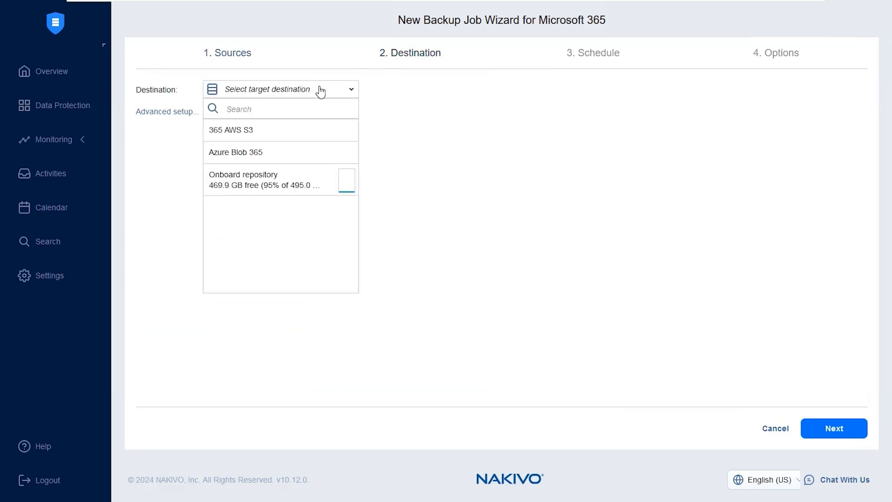
click(276, 138)
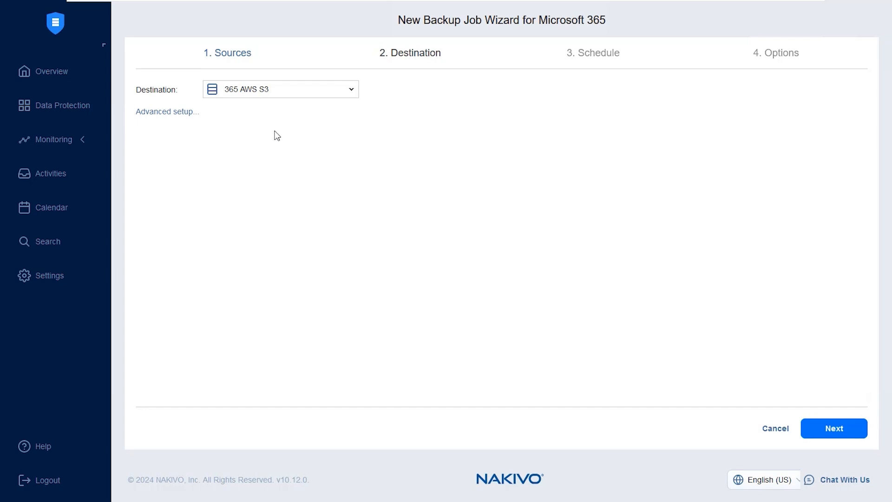
click(833, 430)
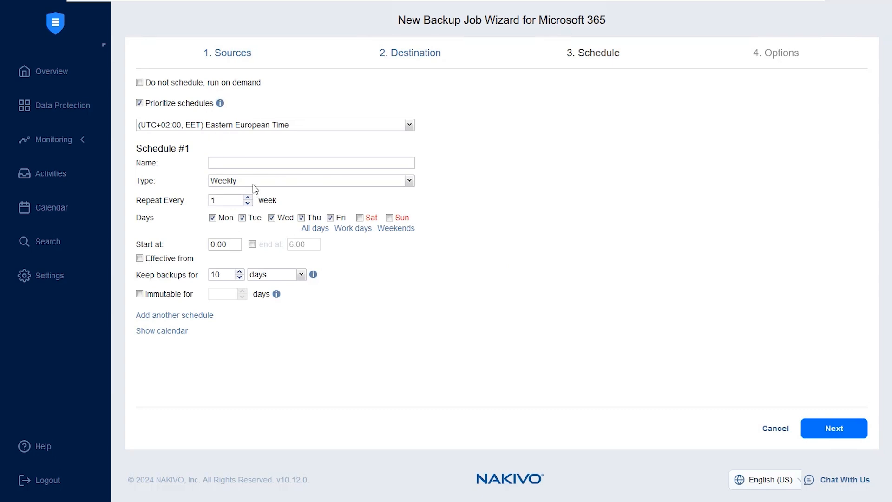
Review the available schedule types and the time units for keeping backups
click(274, 188)
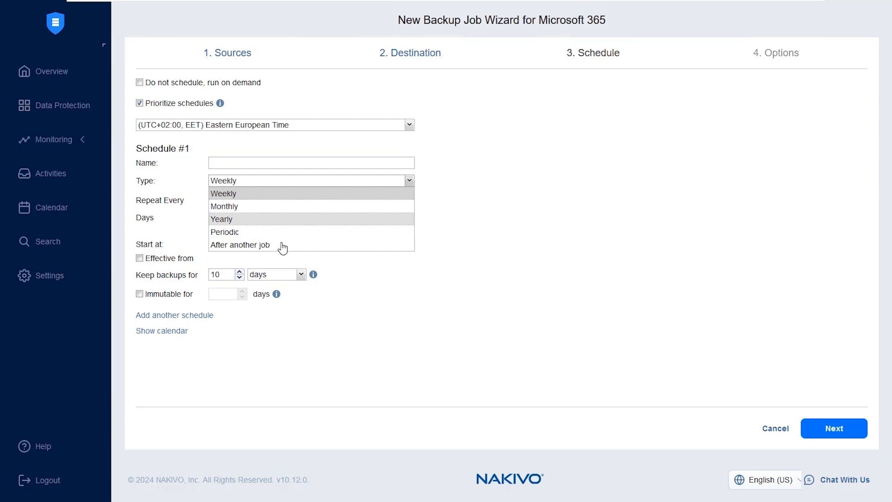
click(399, 394)
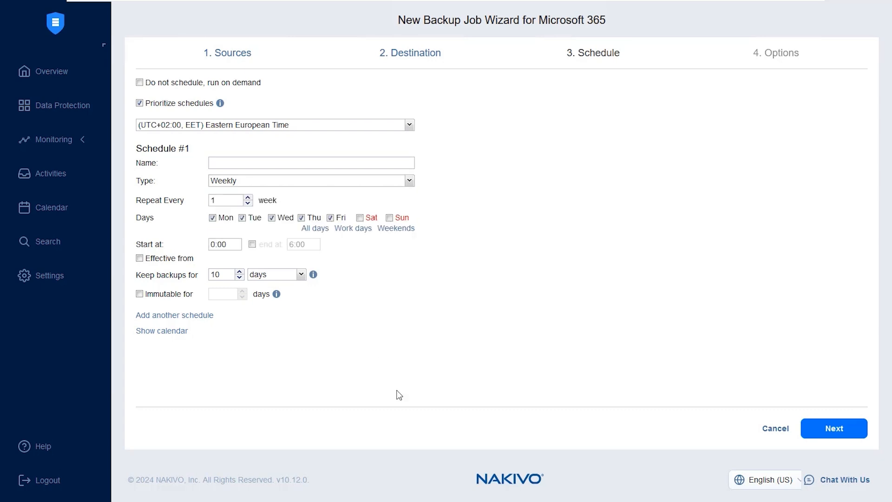
click(223, 273)
click(286, 275)
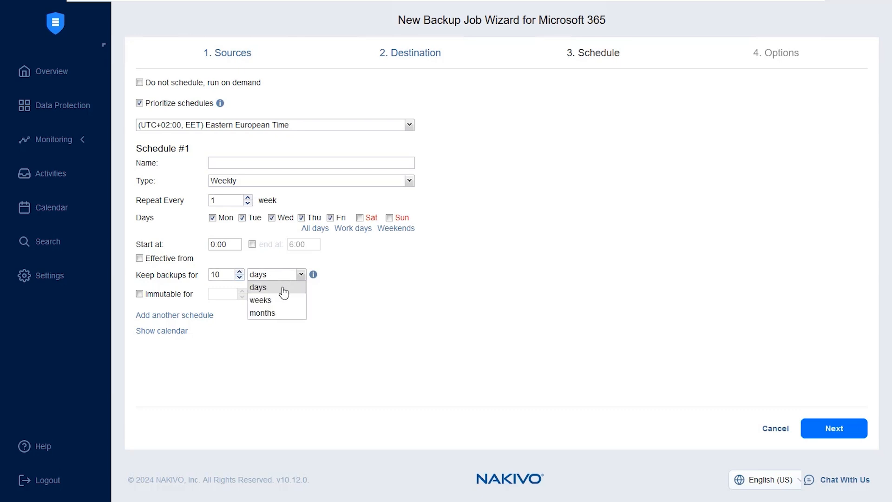
click(260, 432)
Make the backups immutable for 3 days and set the job to run on demand without a schedule
click(139, 293)
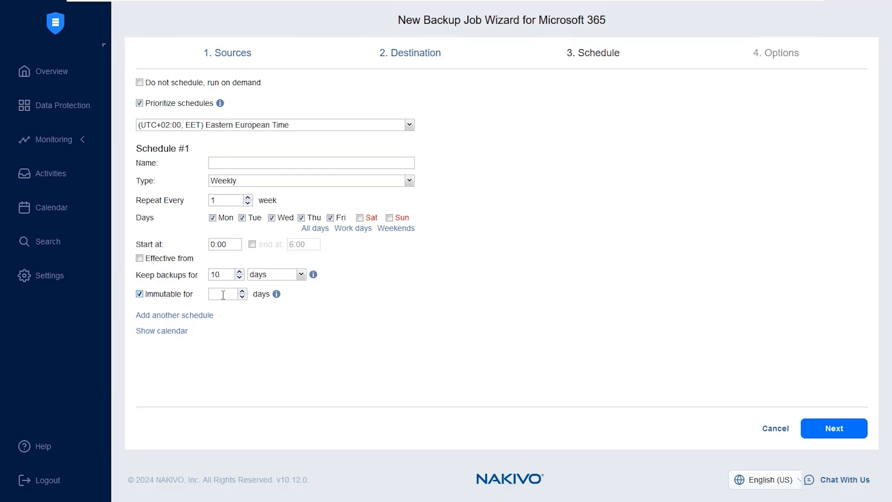
click(224, 296)
text(3)
click(187, 85)
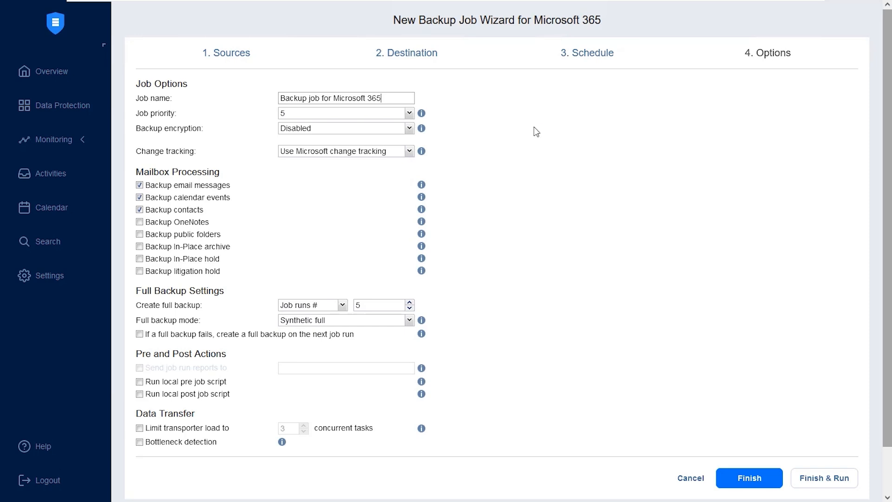
Review the available choices for the job's priority, backup encryption and change tracking
click(372, 113)
click(601, 138)
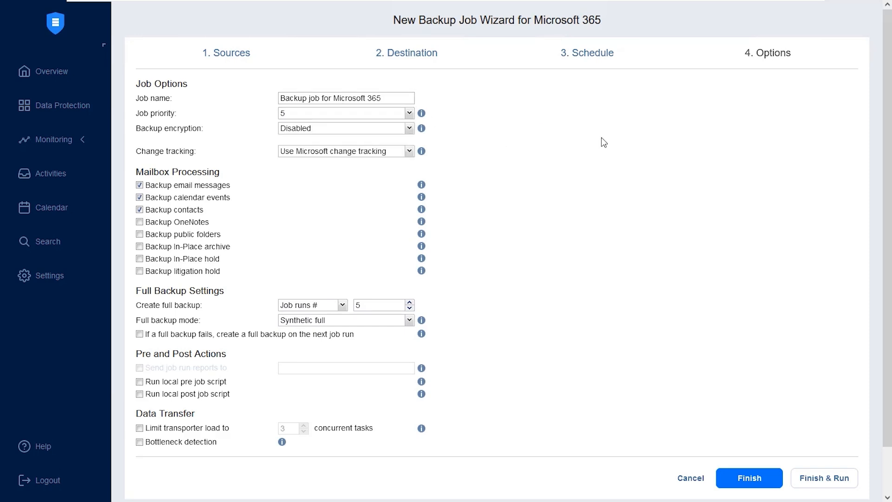
click(320, 134)
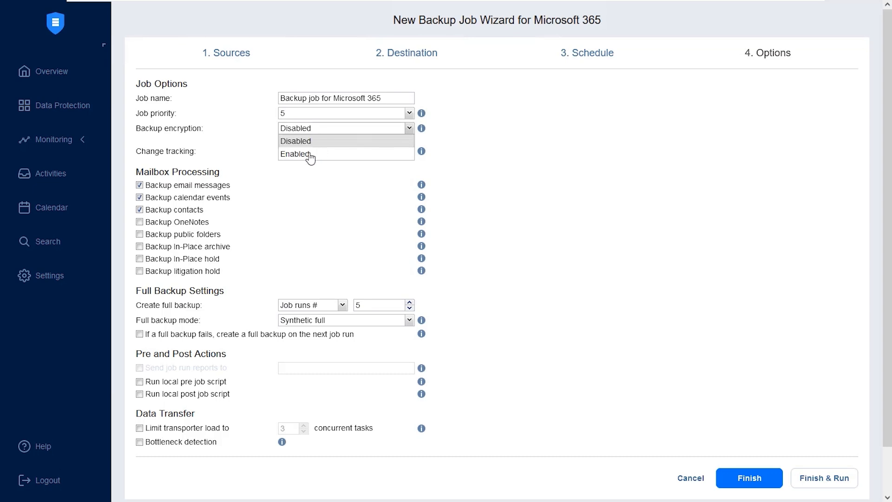
click(553, 188)
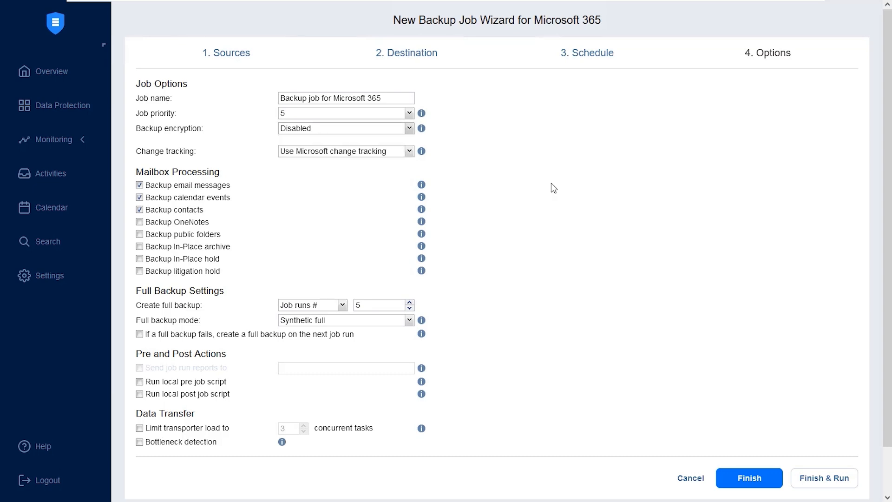
click(350, 154)
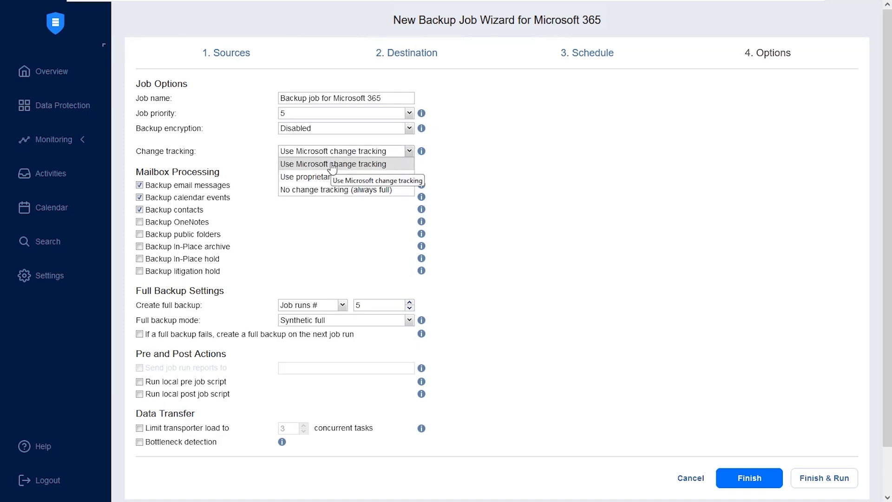
click(642, 200)
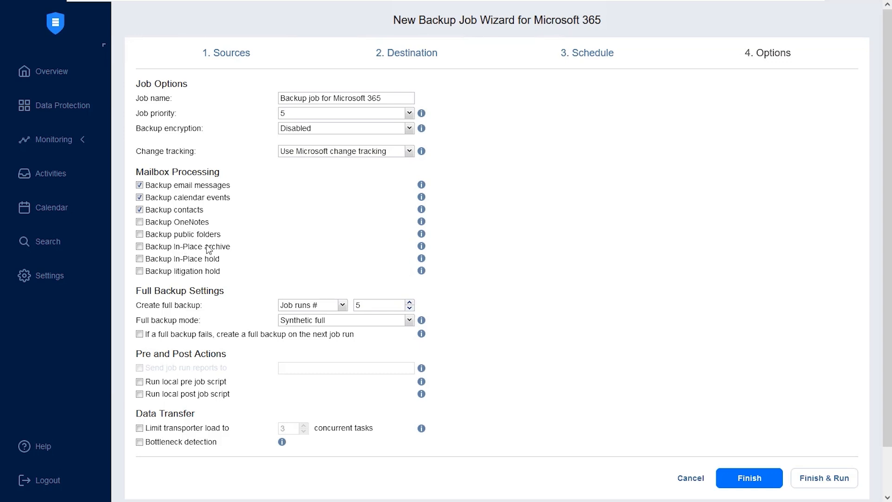
Review the choices for how often a full backup is created and for the full backup mode
click(333, 307)
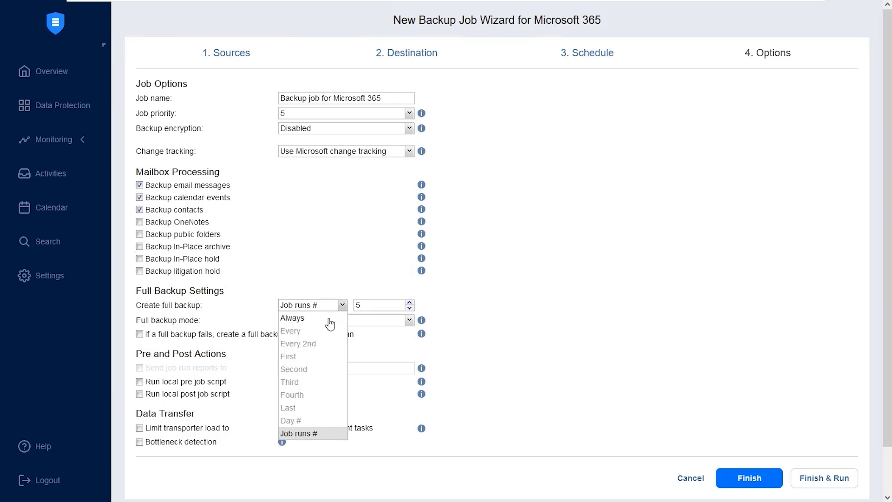
click(605, 281)
click(298, 326)
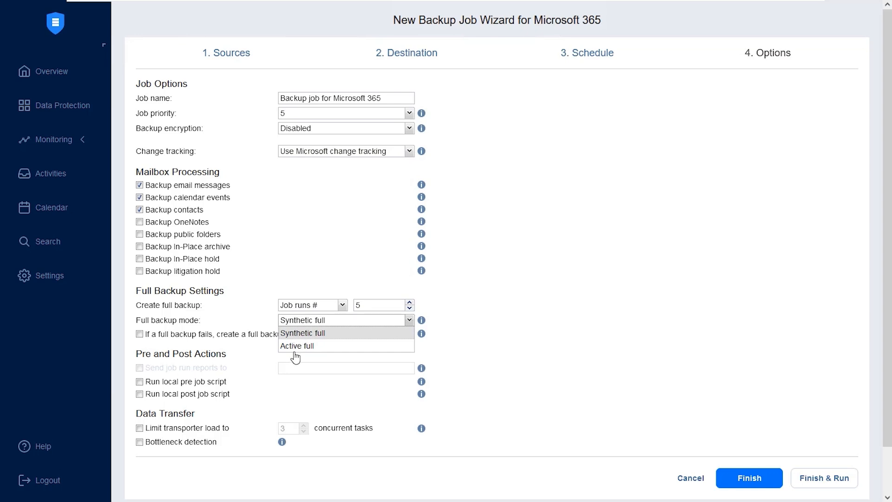
click(634, 282)
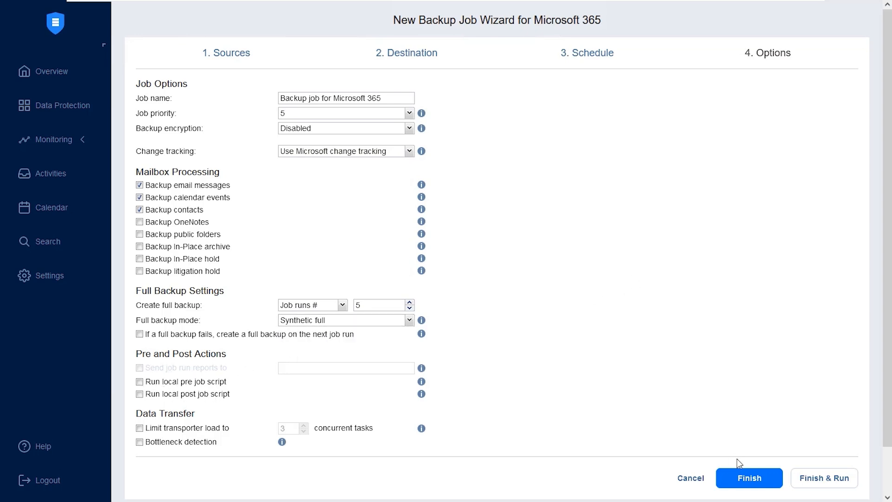
Finish the backup job, run it for all items with recovery points kept for 30 days, and check its progress and transfer charts
click(818, 479)
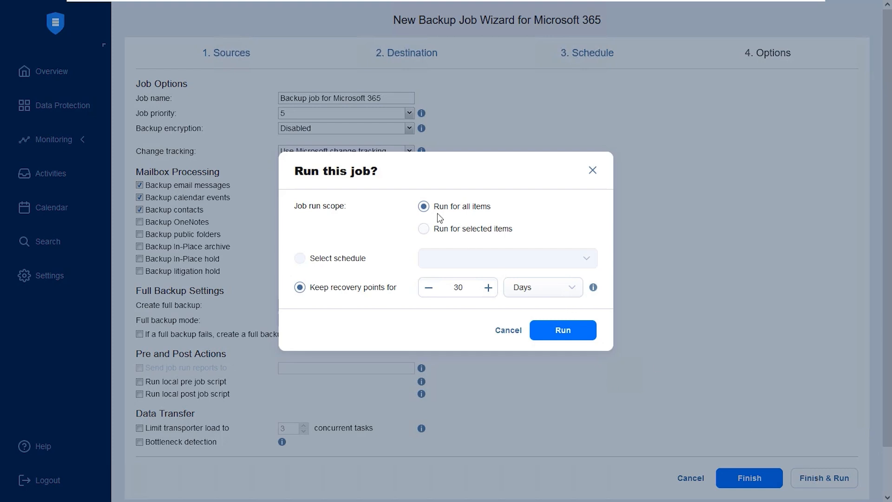
click(563, 331)
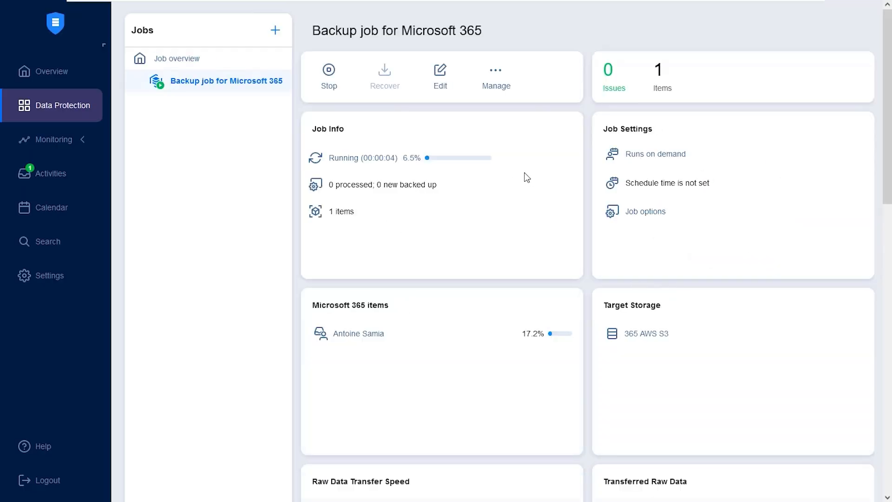
scroll(526, 177, down, 3)
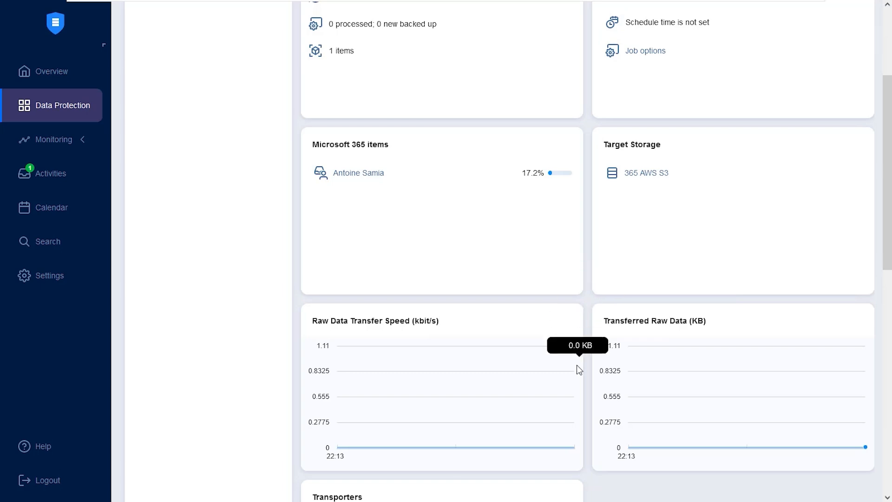
scroll(587, 367, down, 1)
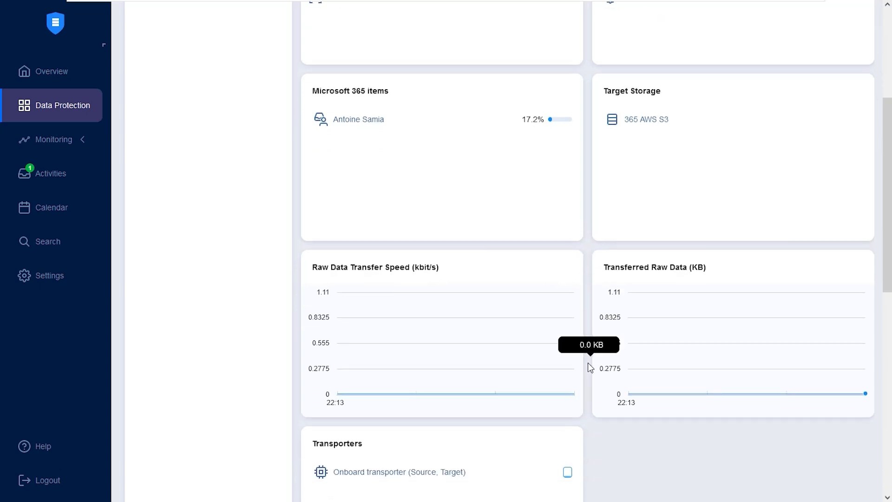
scroll(587, 359, up, 1)
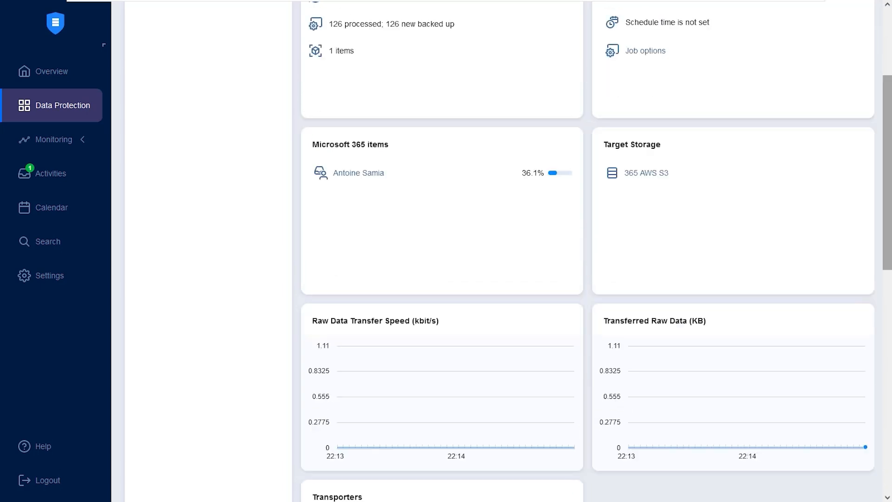